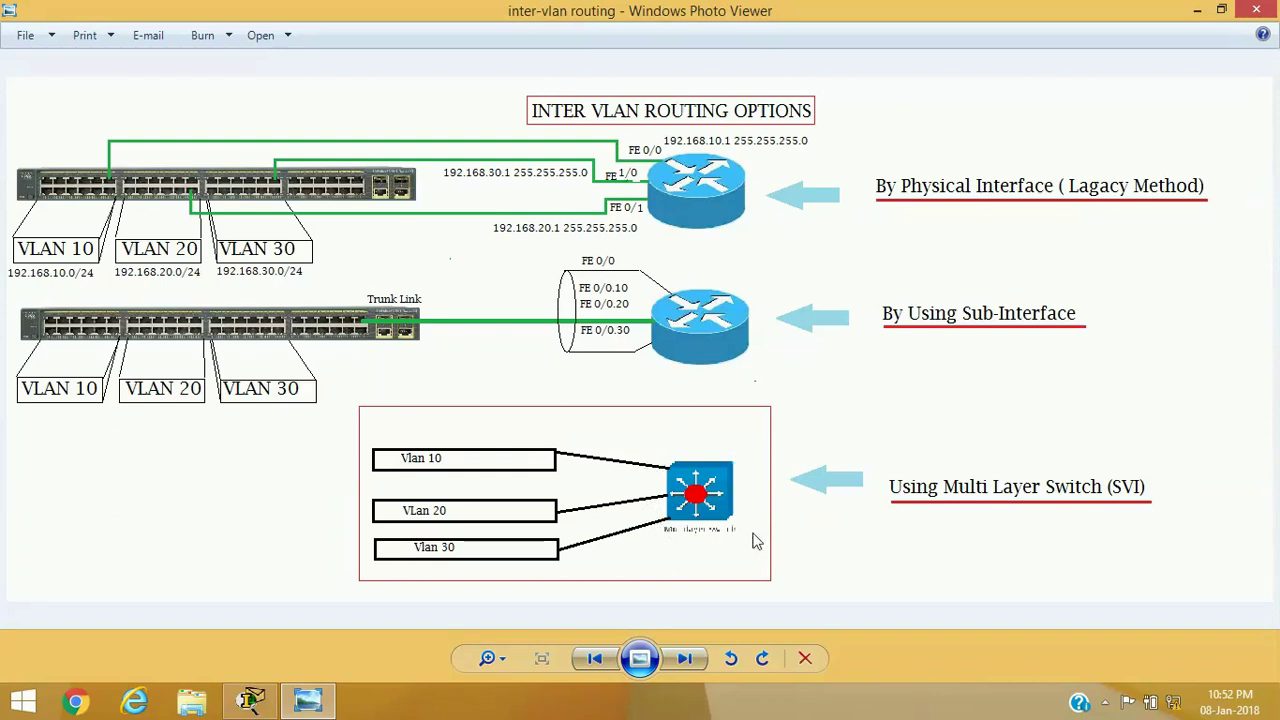
- Switch from Photo Viewer to the Packet Tracer window showing the intervlan.pkt topology
click(252, 701)
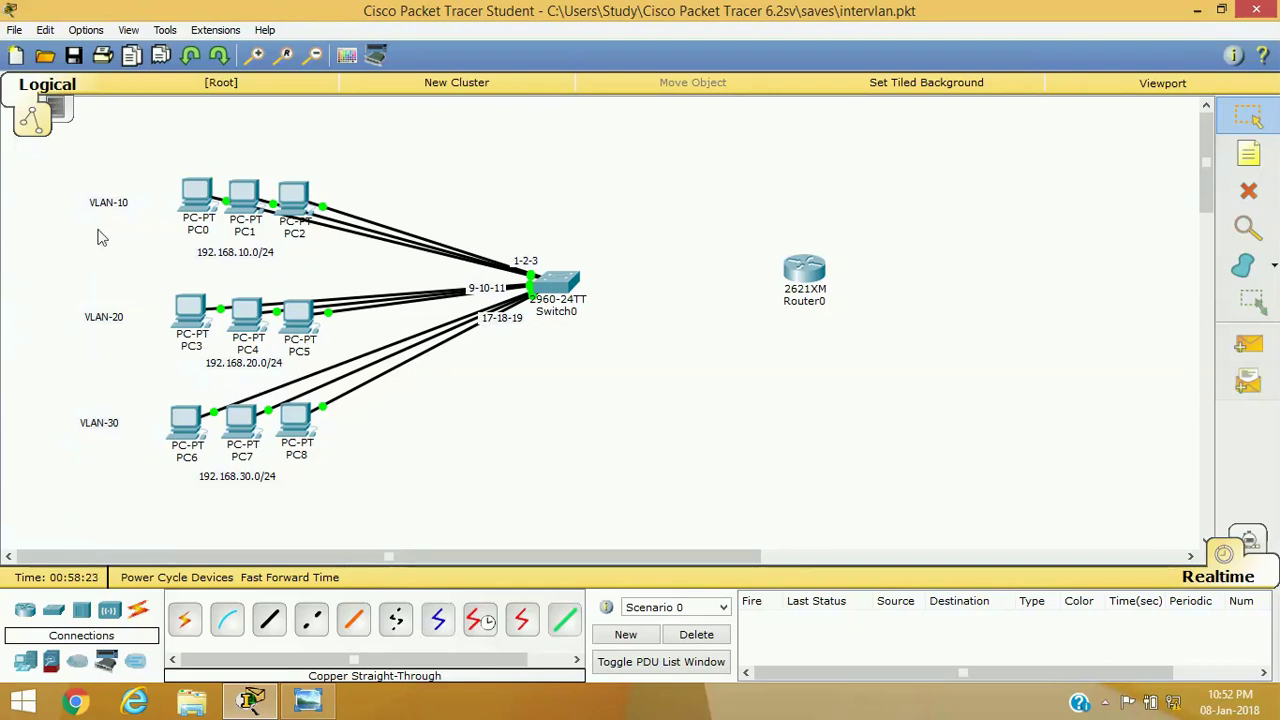
click(308, 700)
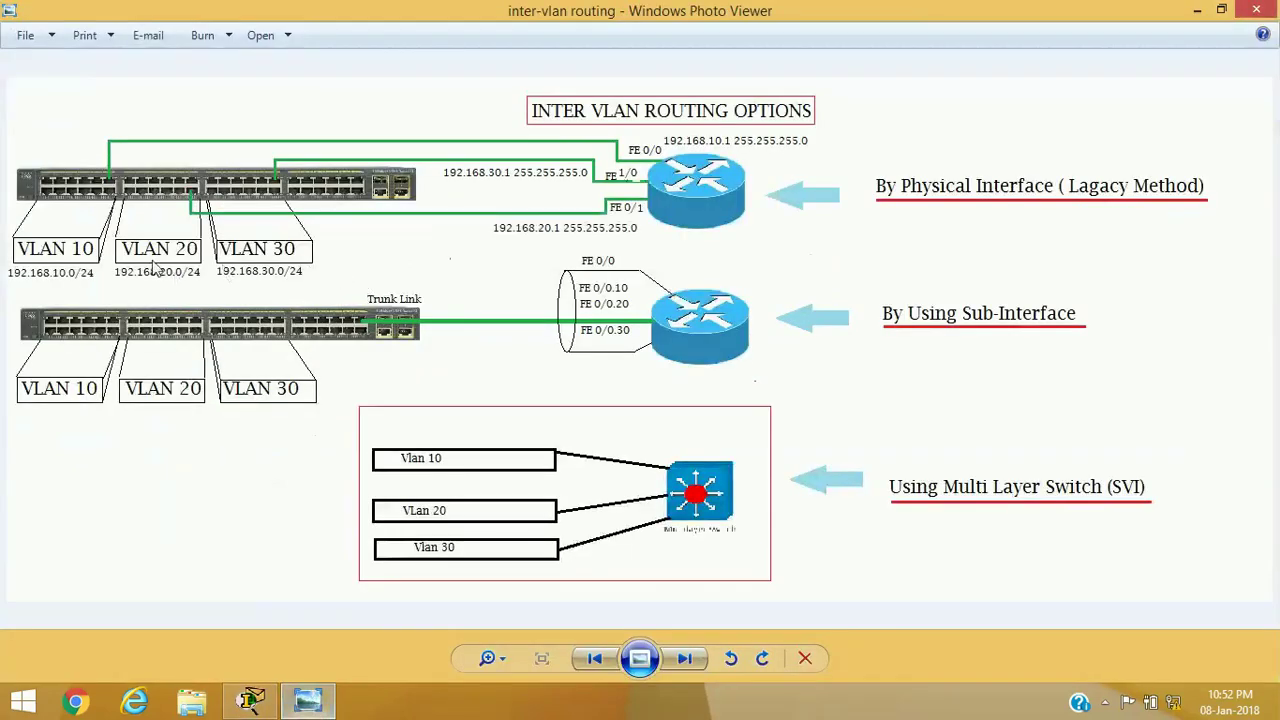
click(1196, 12)
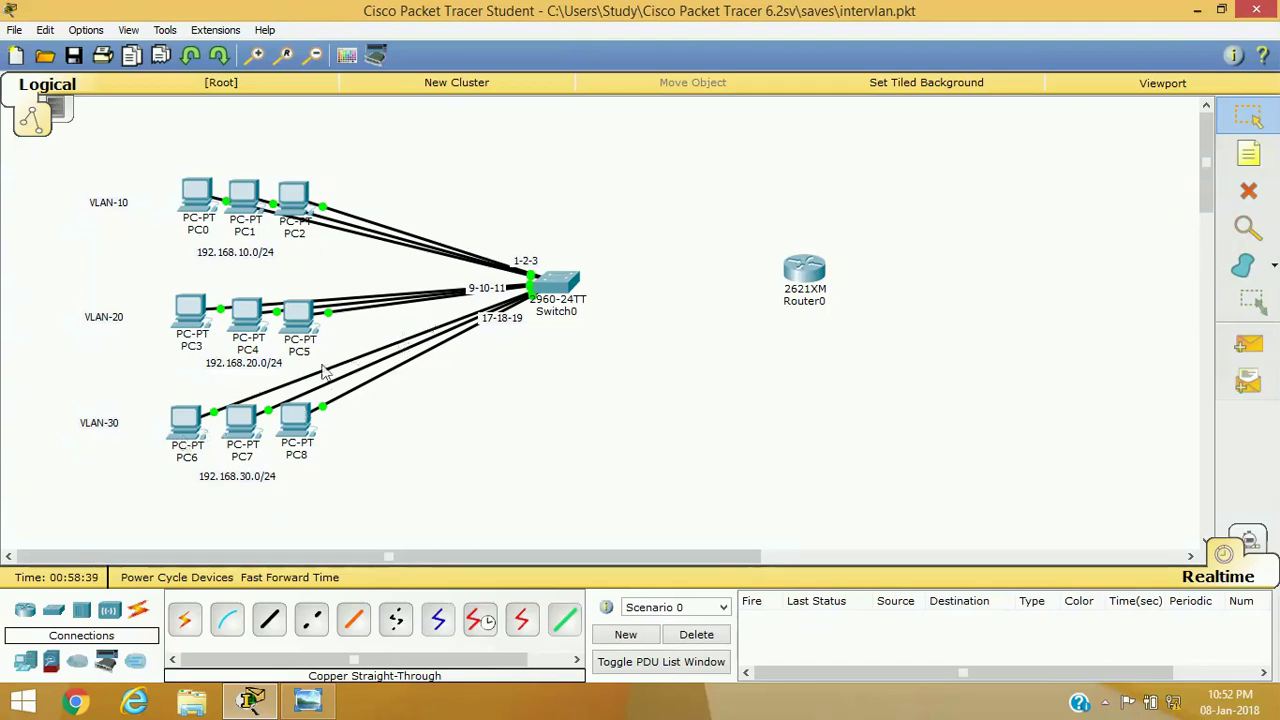
mouse_move(548, 289)
click(197, 195)
click(418, 232)
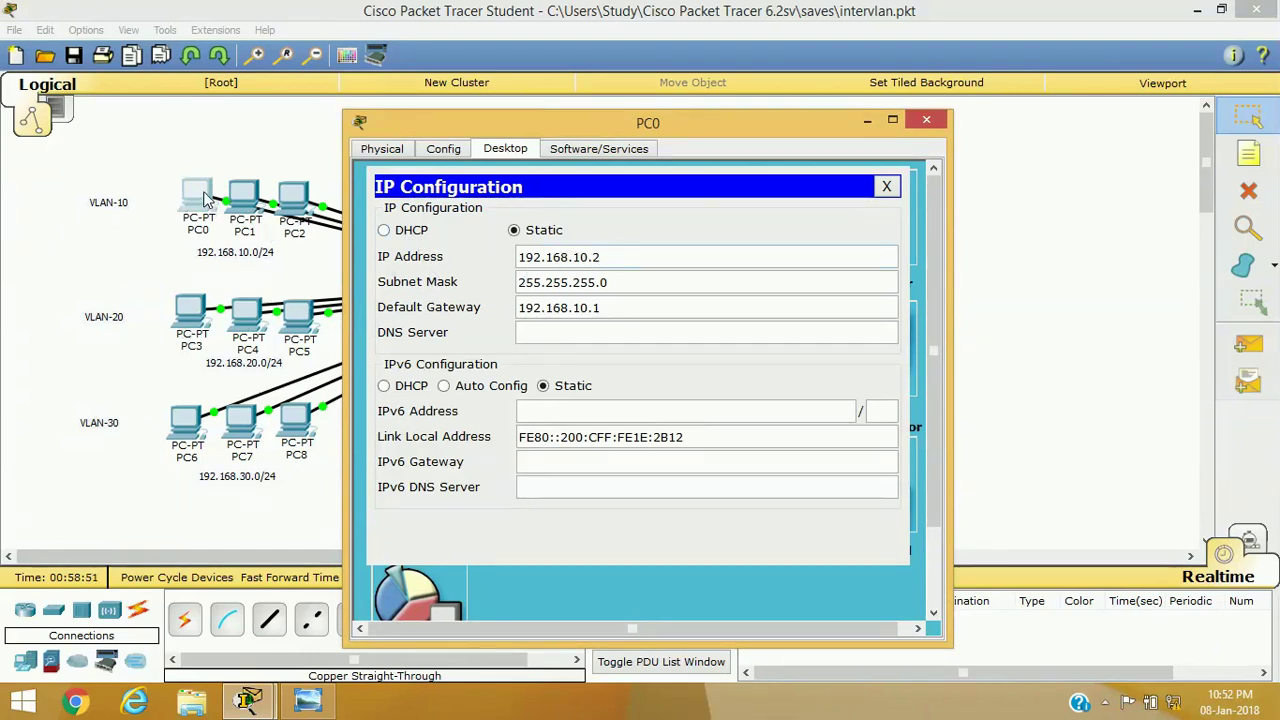
drag(521, 308, 604, 308)
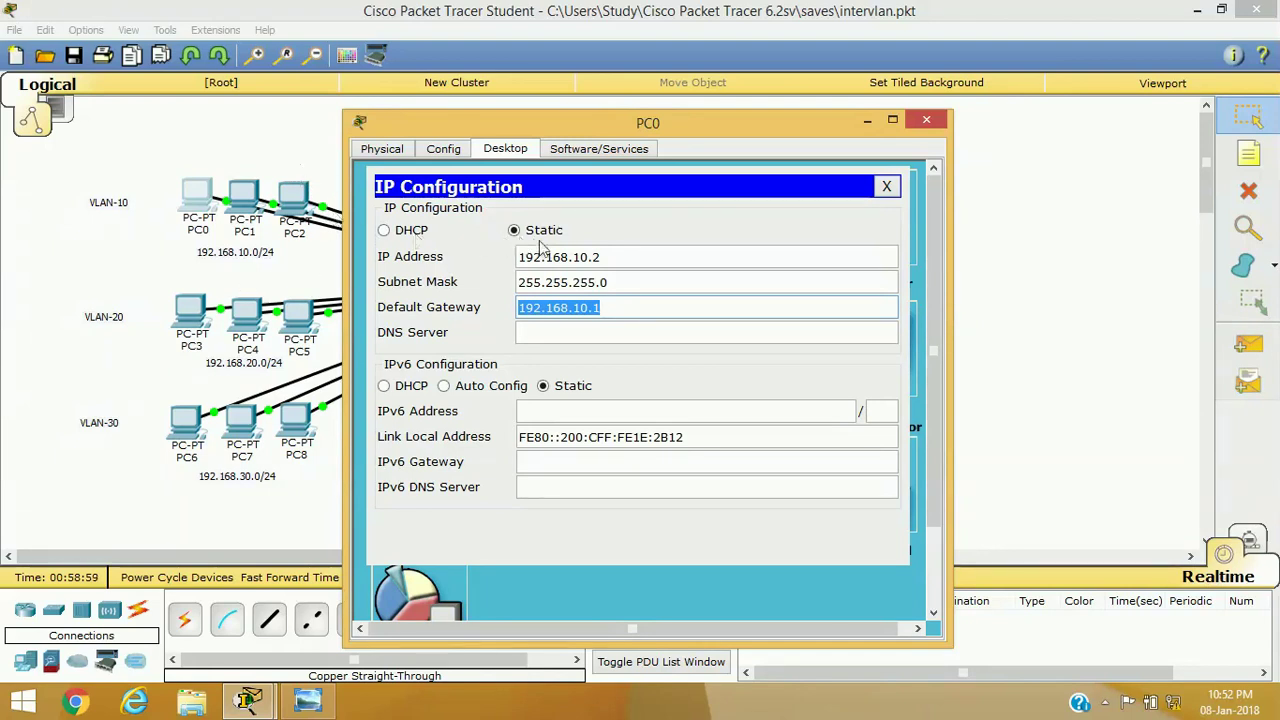
drag(521, 262, 643, 260)
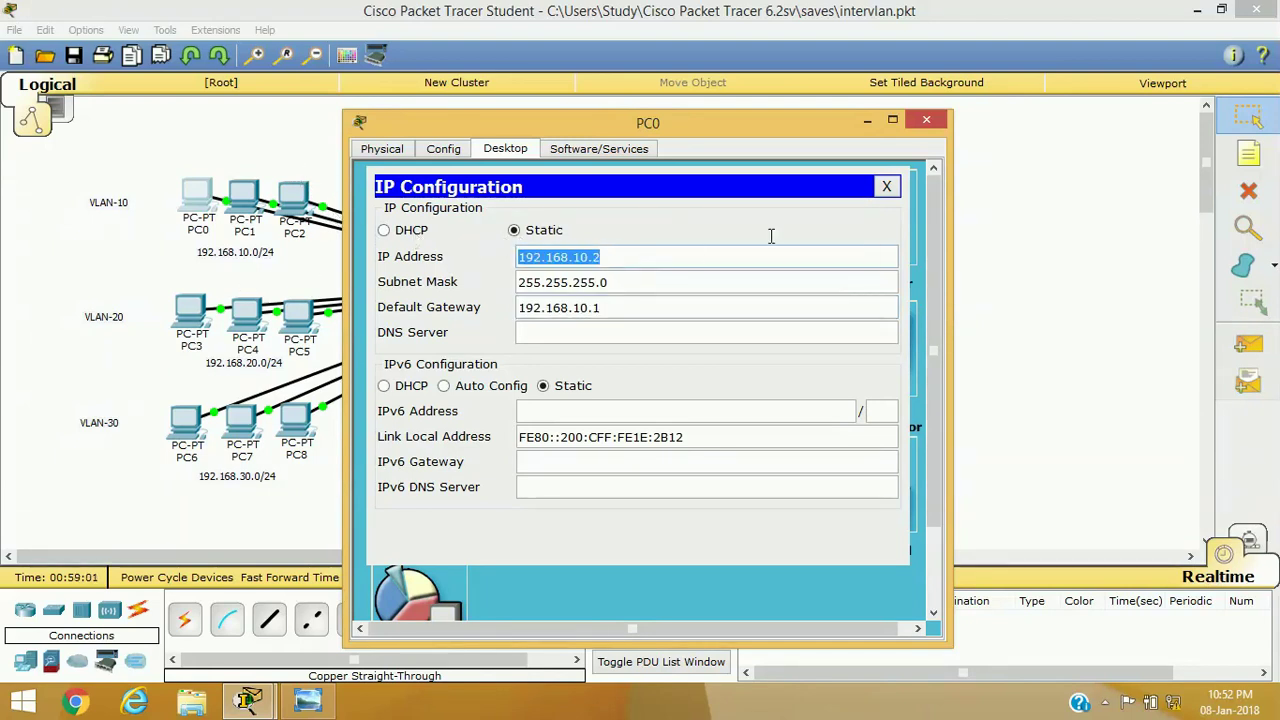
click(886, 187)
click(926, 120)
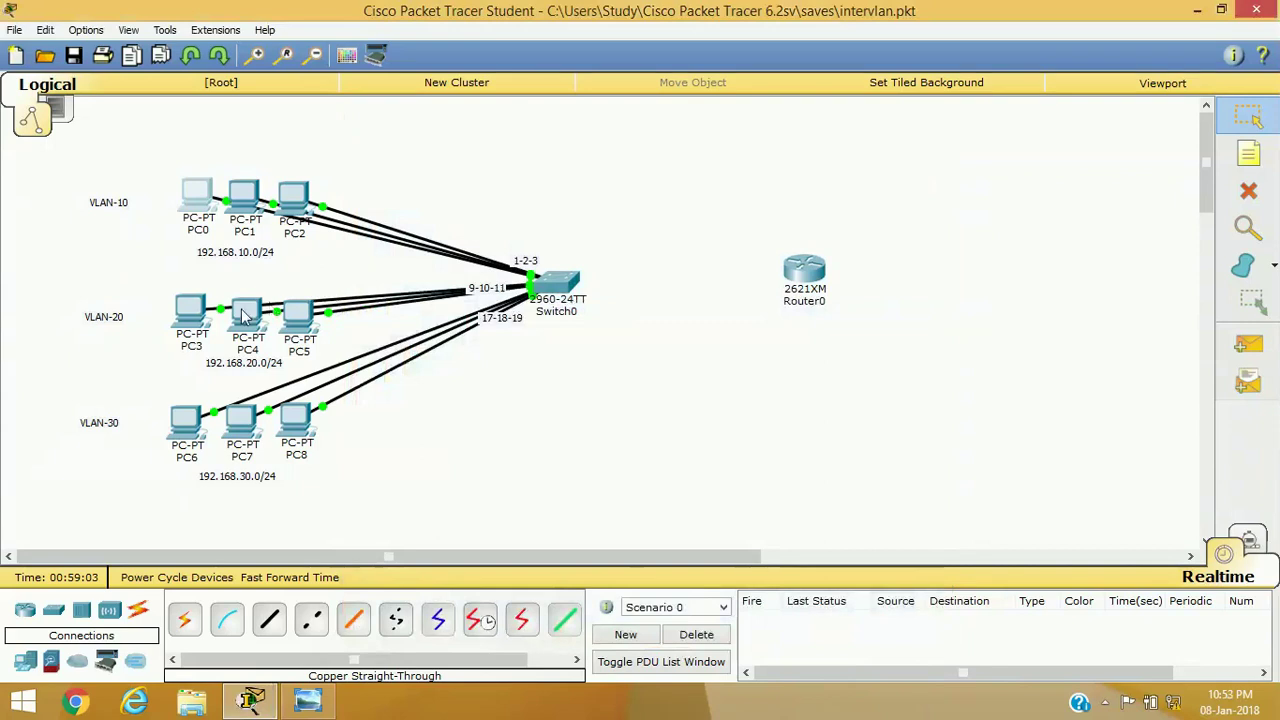
click(189, 309)
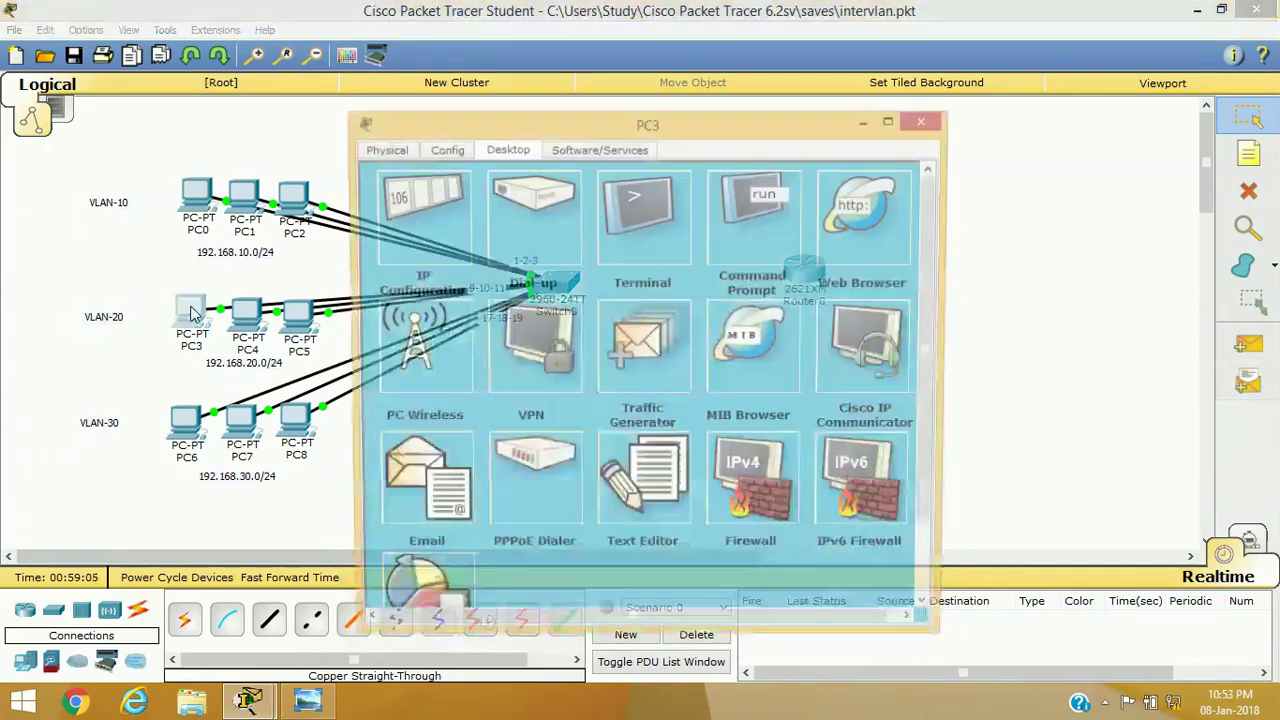
click(404, 212)
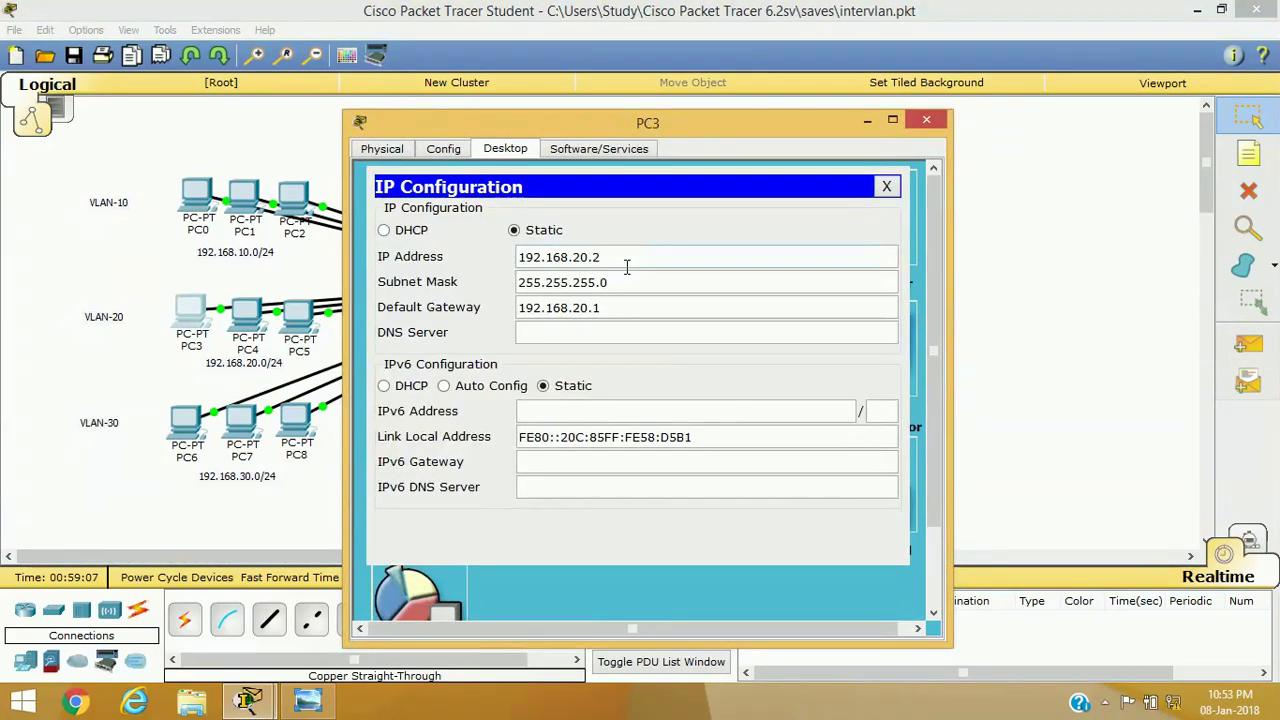
drag(613, 258, 506, 258)
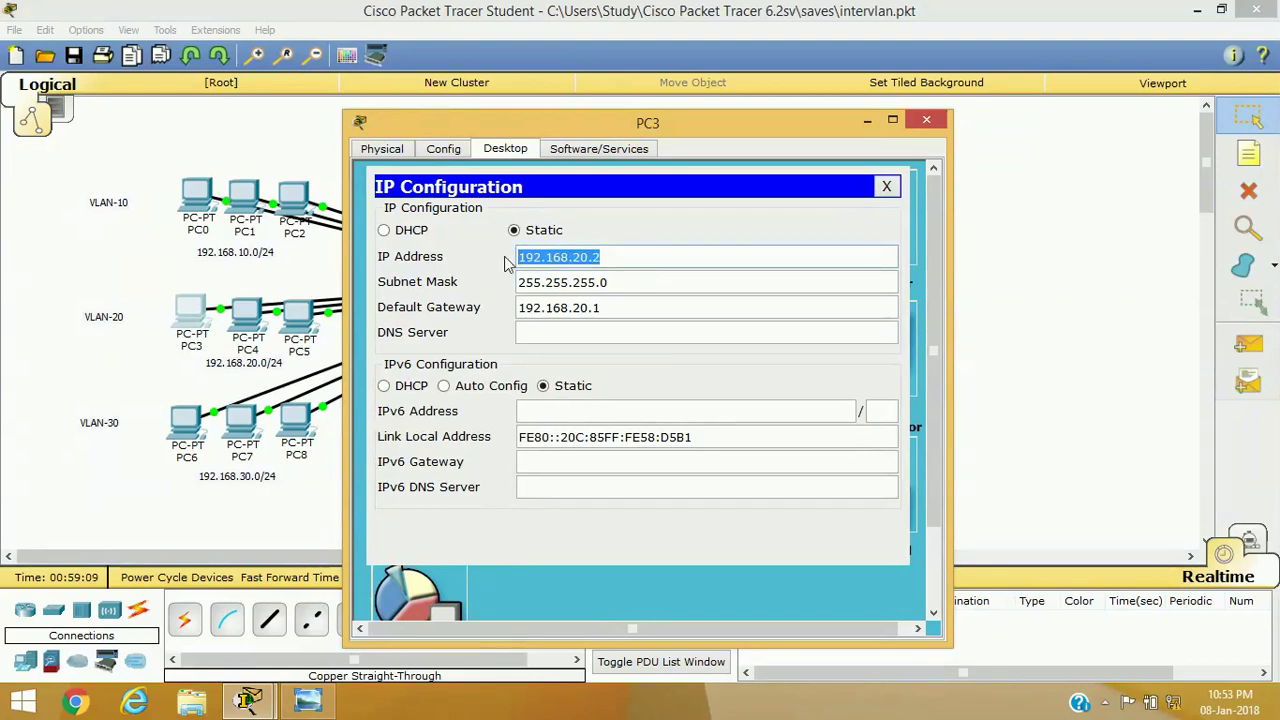
click(607, 257)
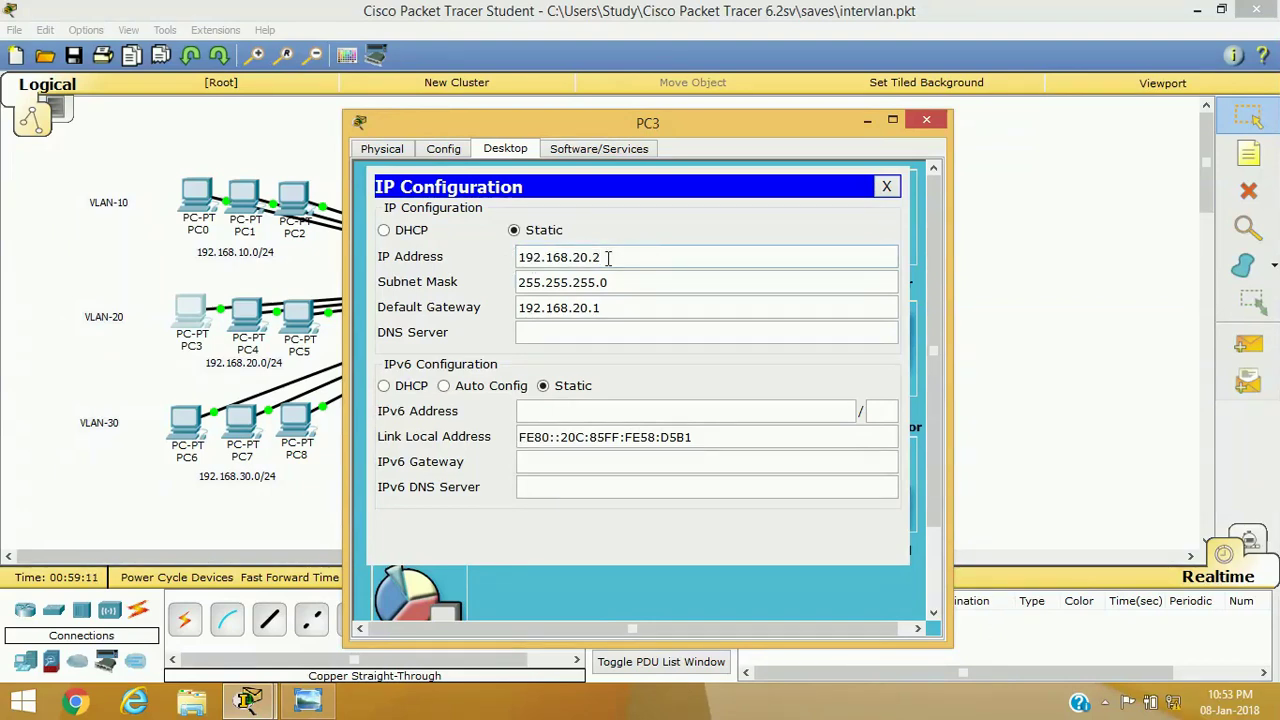
drag(606, 307, 512, 308)
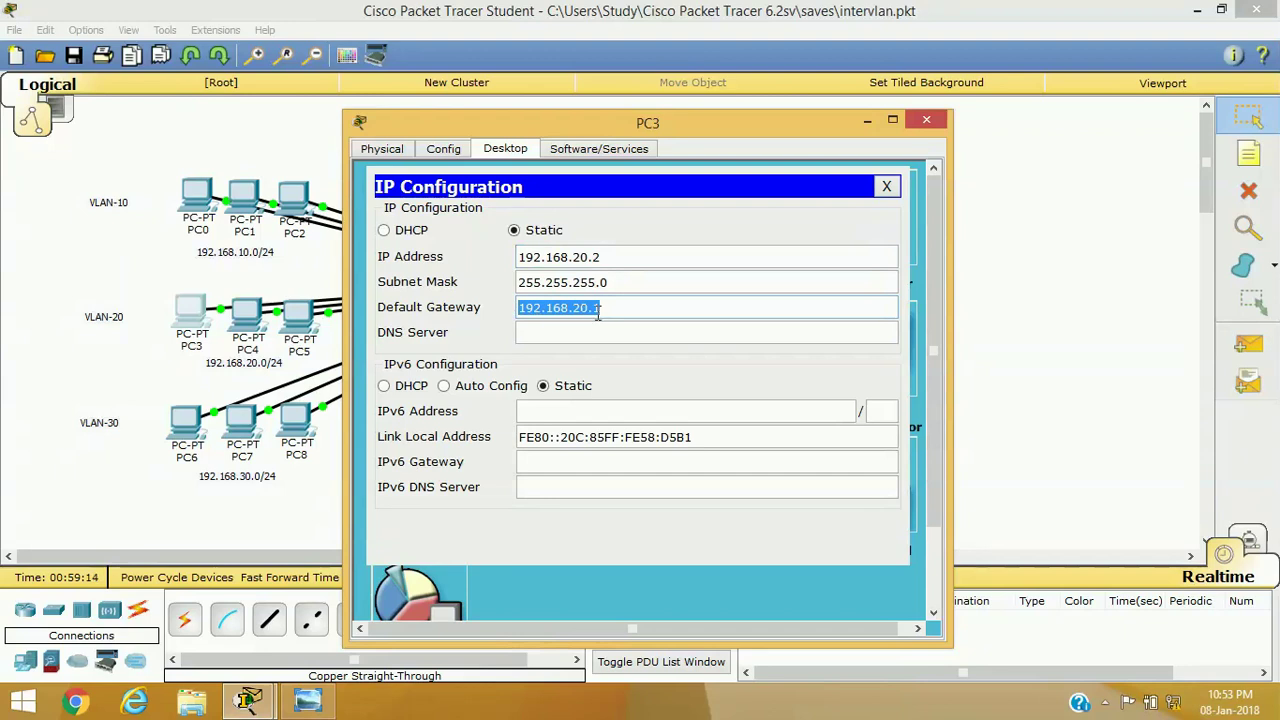
click(886, 187)
click(926, 127)
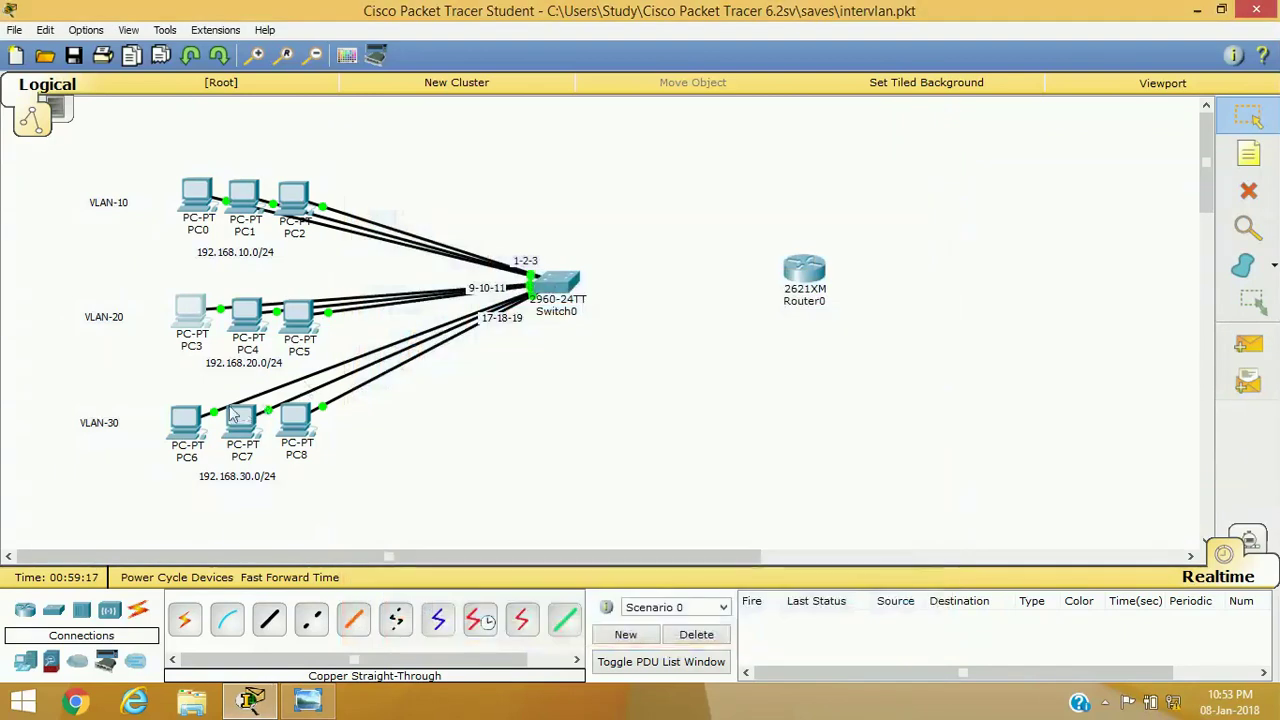
click(190, 425)
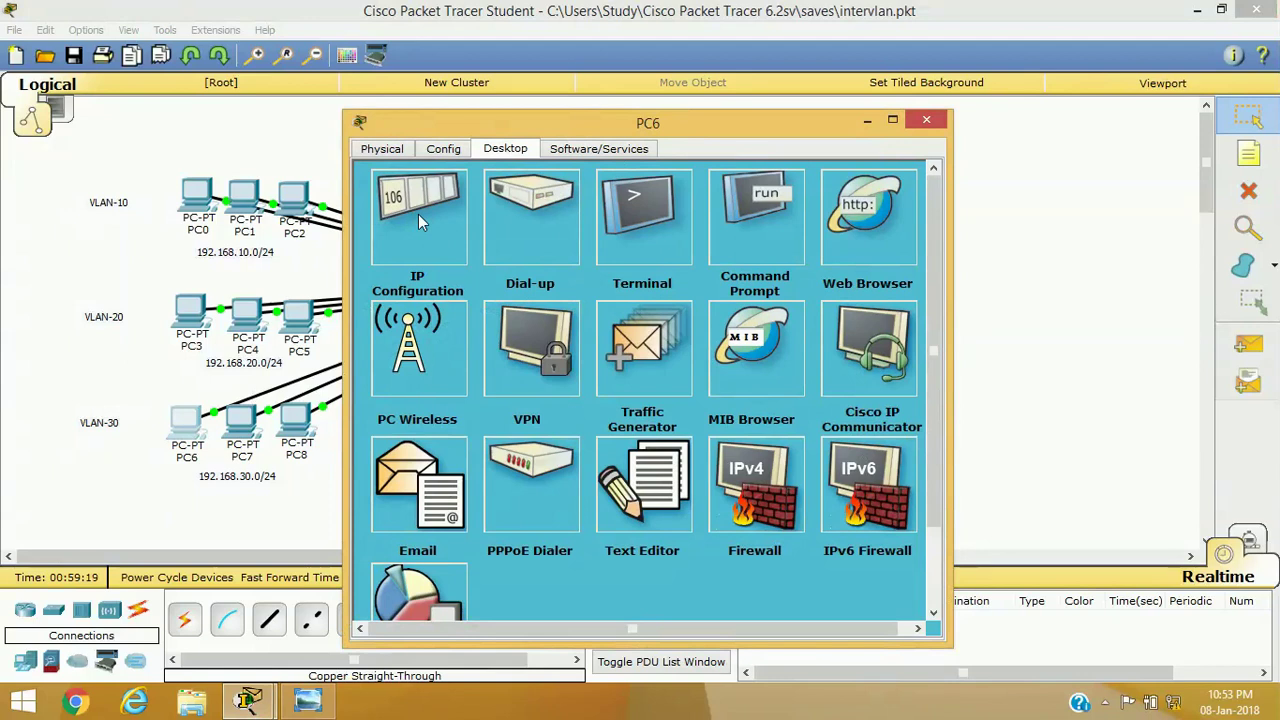
click(418, 214)
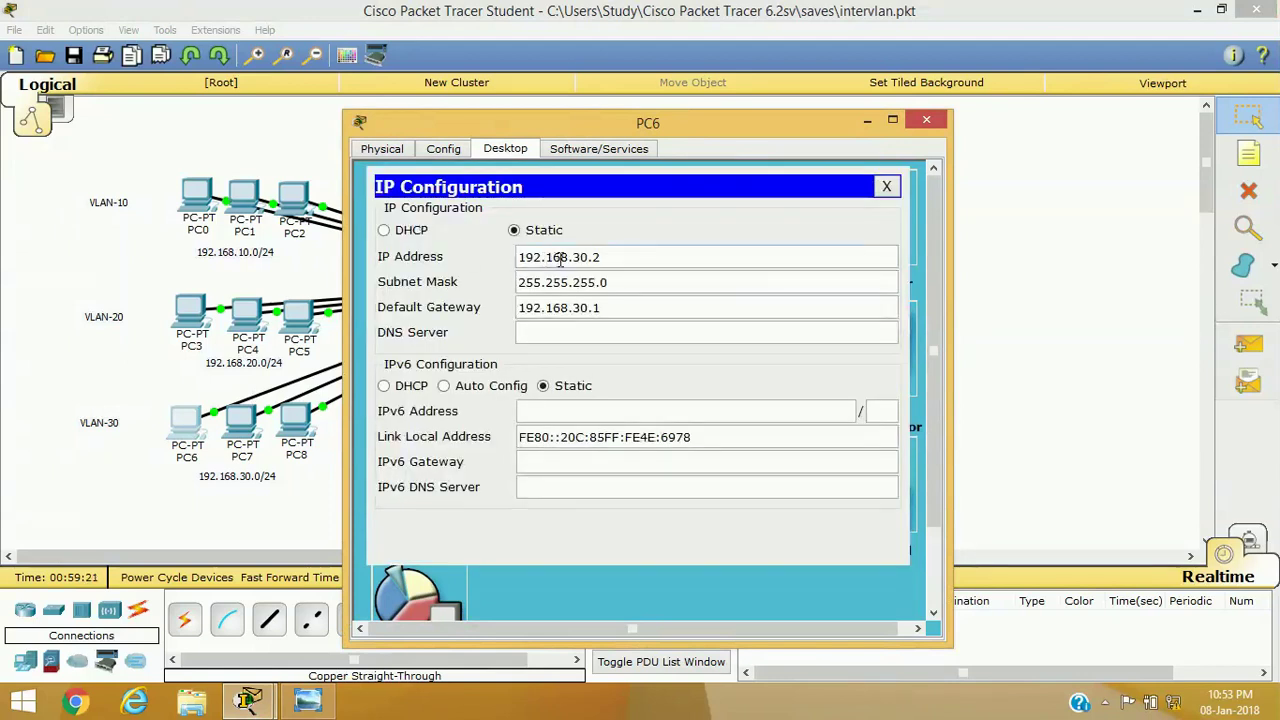
drag(600, 308, 516, 310)
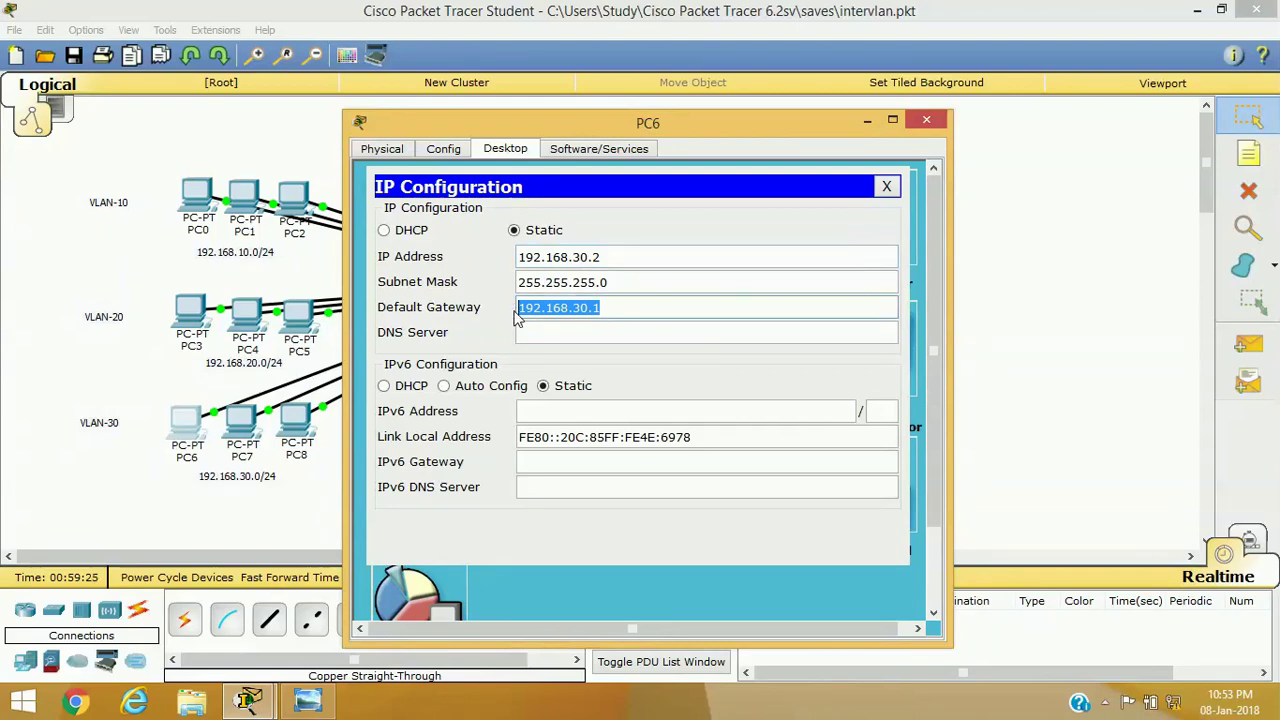
click(886, 186)
click(926, 121)
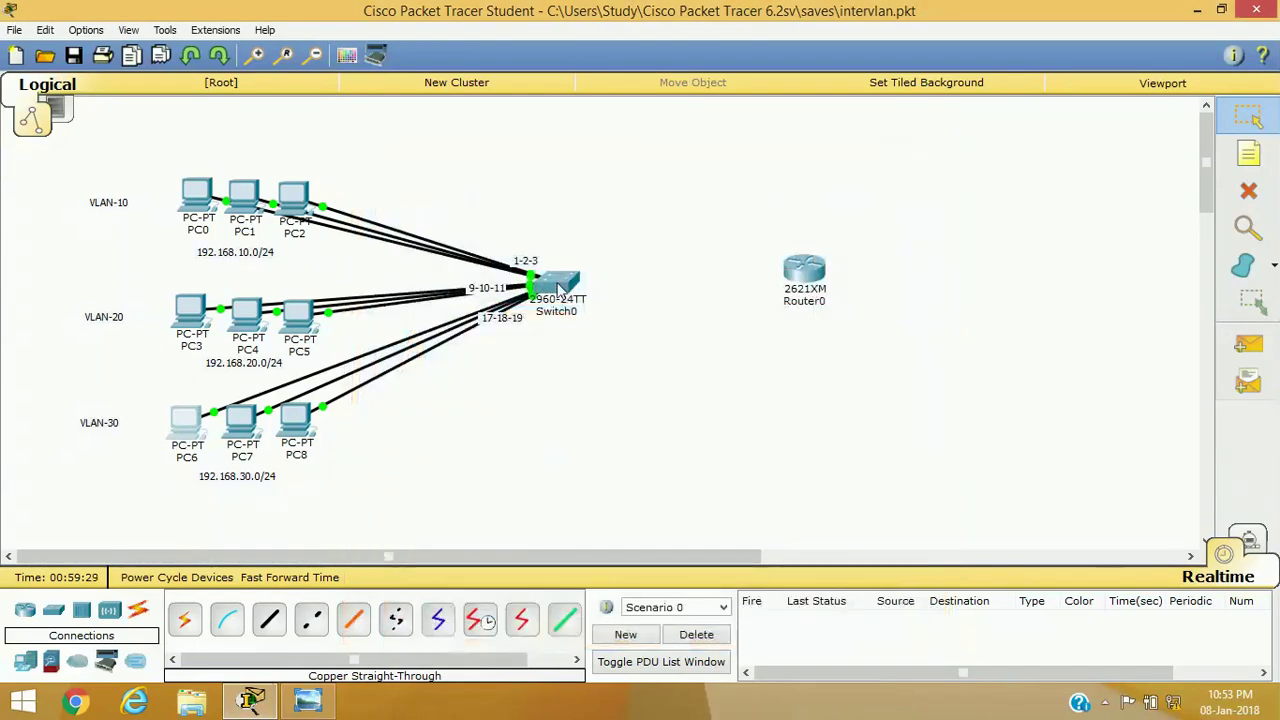
- Start Switch0's CLI session and enter privileged mode with enable
click(560, 288)
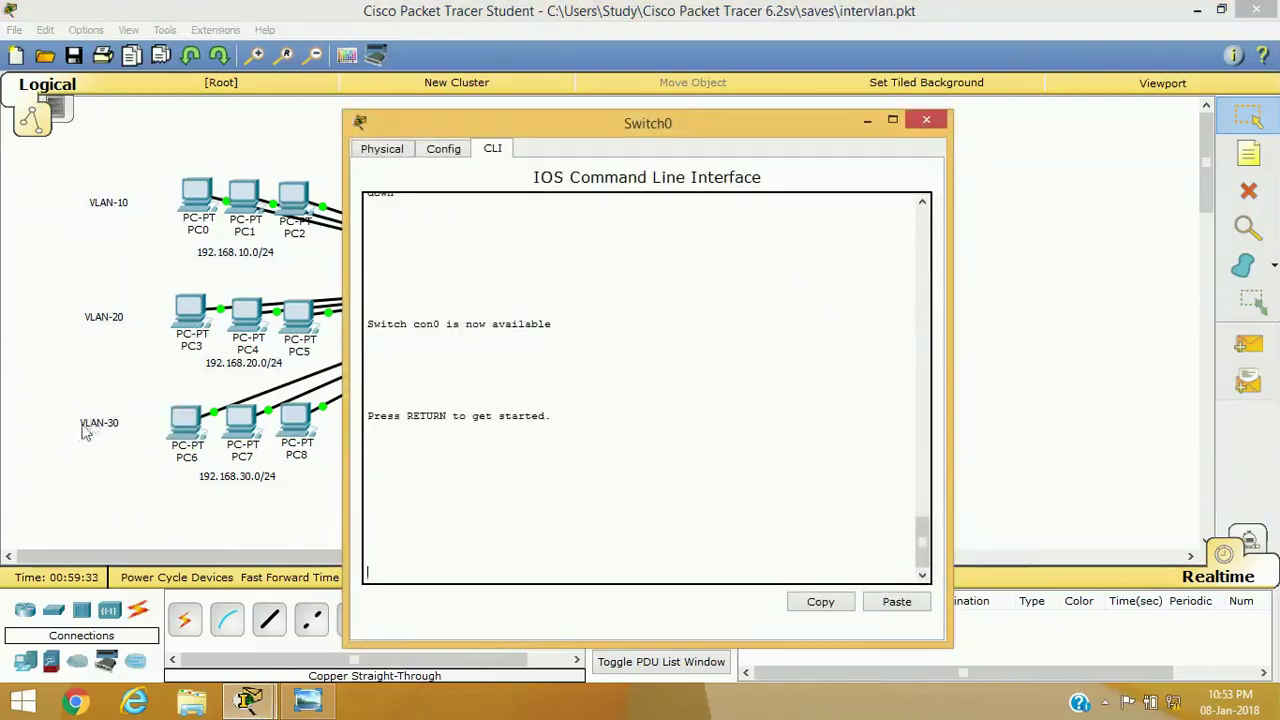
key(Return)
key(Return)
text(en)
key(Tab)
key(Return)
- Run show vlan brief, listing only default VLAN 1 and VLANs 1002–1005
text(sh)
key(Tab)
text(v)
key(Tab)
text(l)
key(Tab)
text(br)
key(Tab)
key(Return)
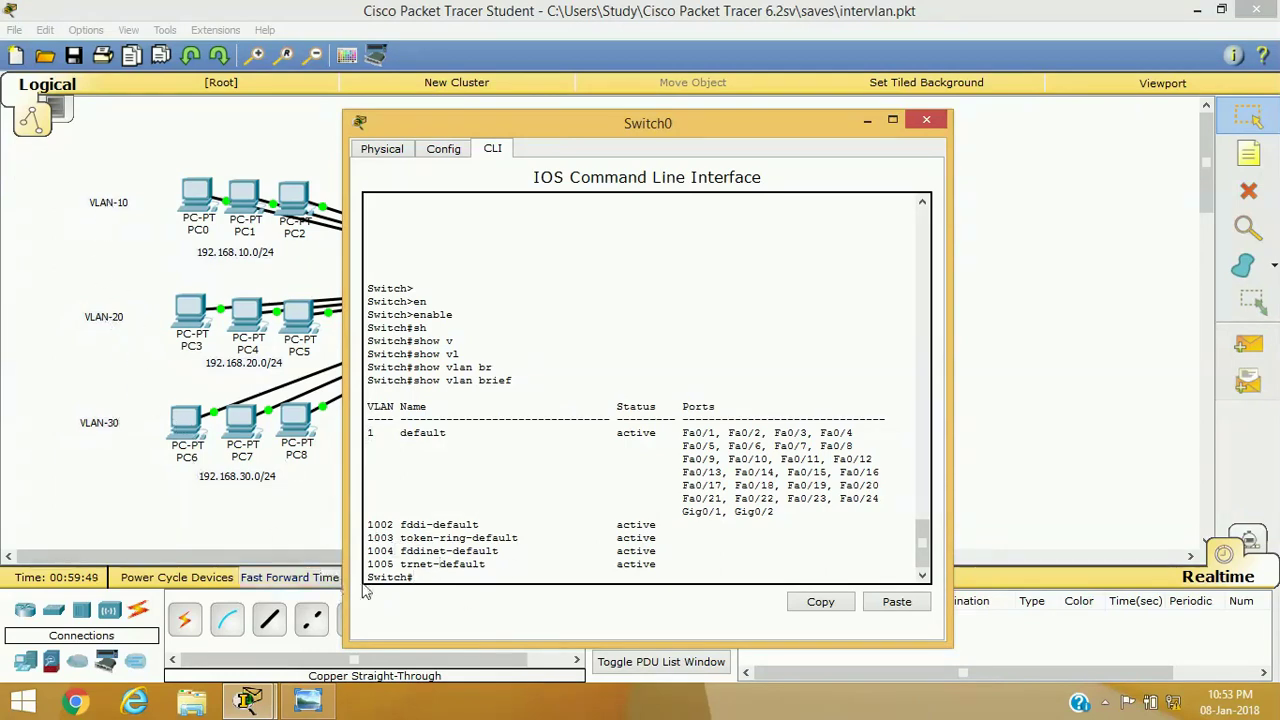
- Enter global configuration mode and create VLAN 2 named vlan-10
text(conf)
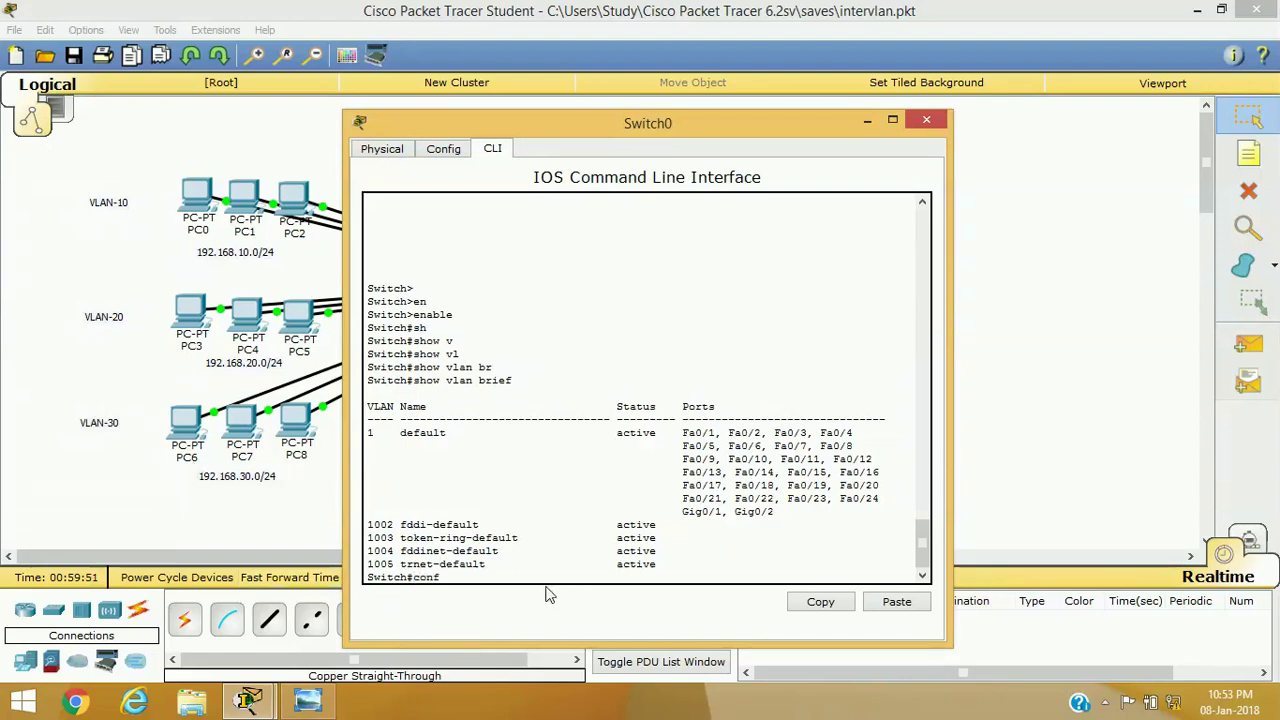
key(Tab)
text(t)
key(Return)
text(vl)
key(Tab)
text(23)
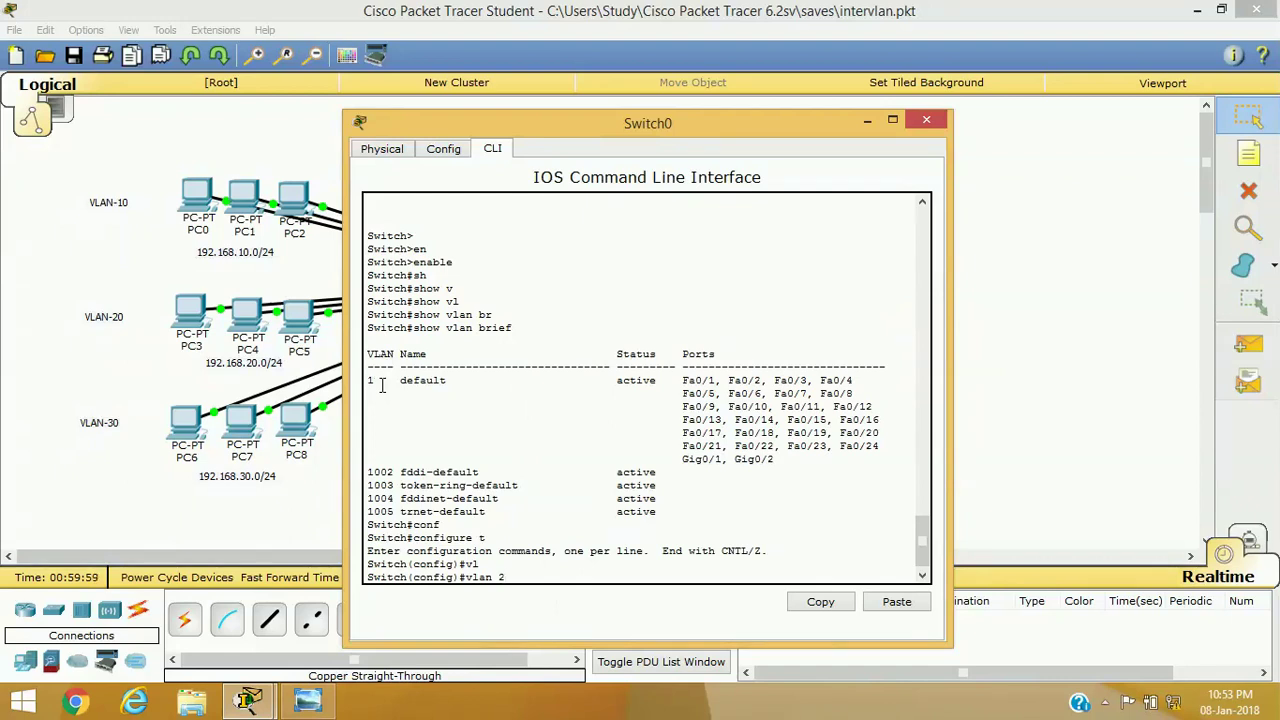
key(Return)
text(nam)
key(Tab)
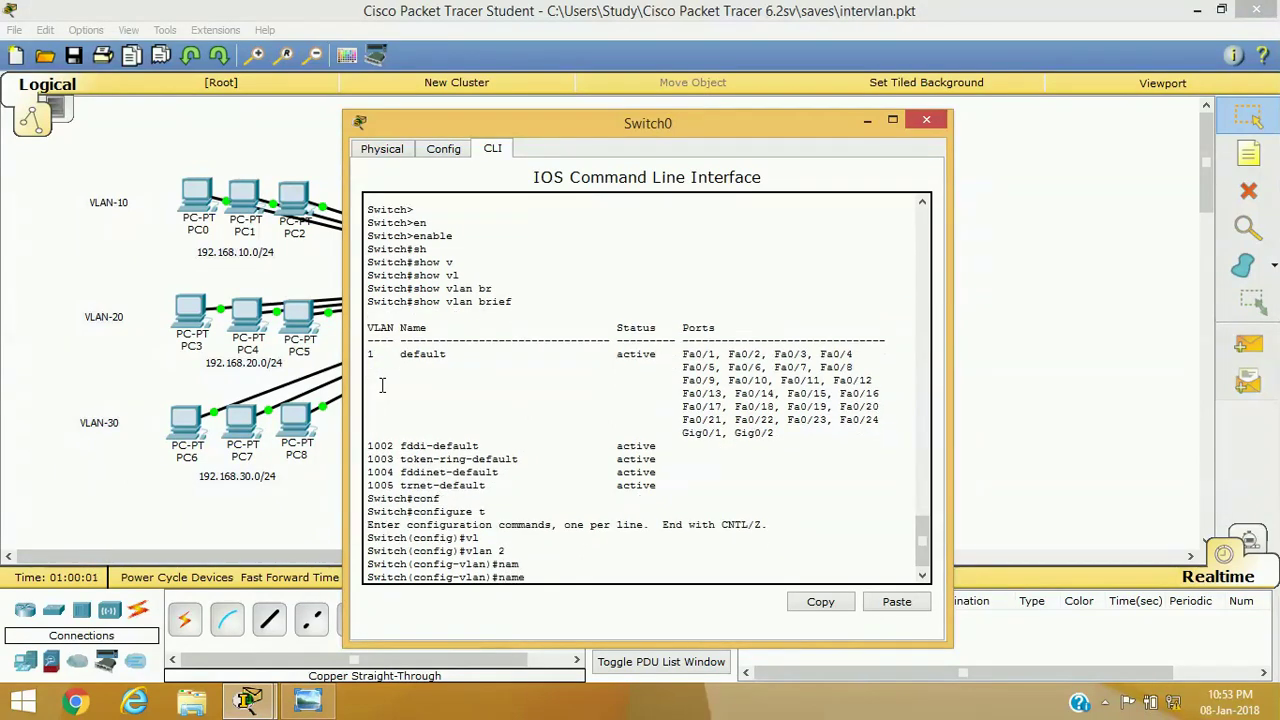
text(vl)
key(Tab)
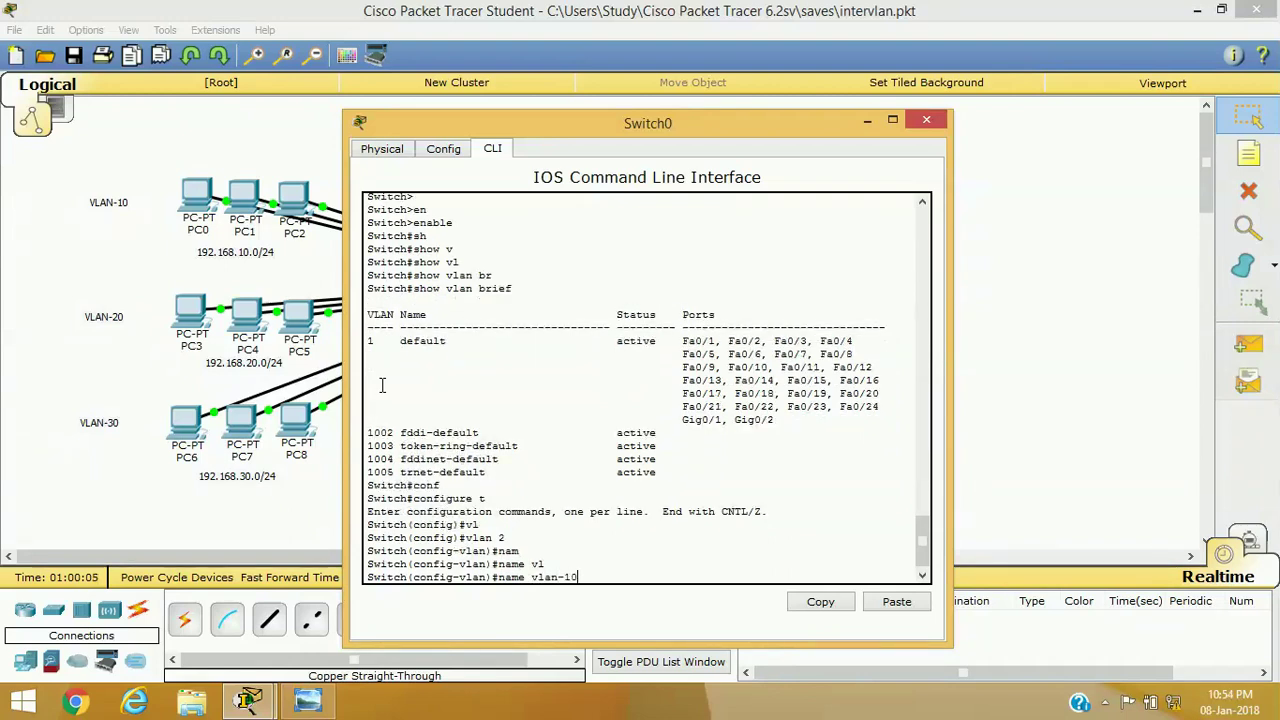
text(an-10)
key(Return)
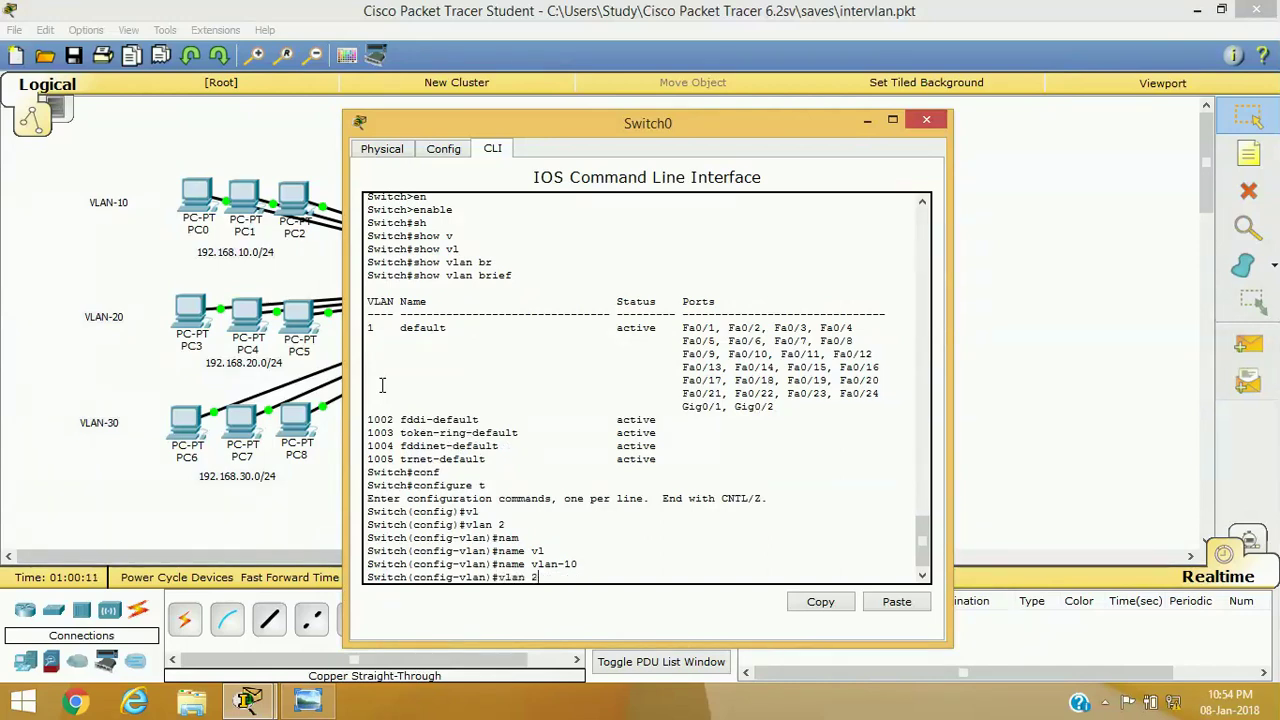
- Create VLANs 3 and 4, naming them vlan-20 and vlan-30
key(Return)
key(Up)
key(Up)
key(BackSpace)
key(BackSpace)
text(2)
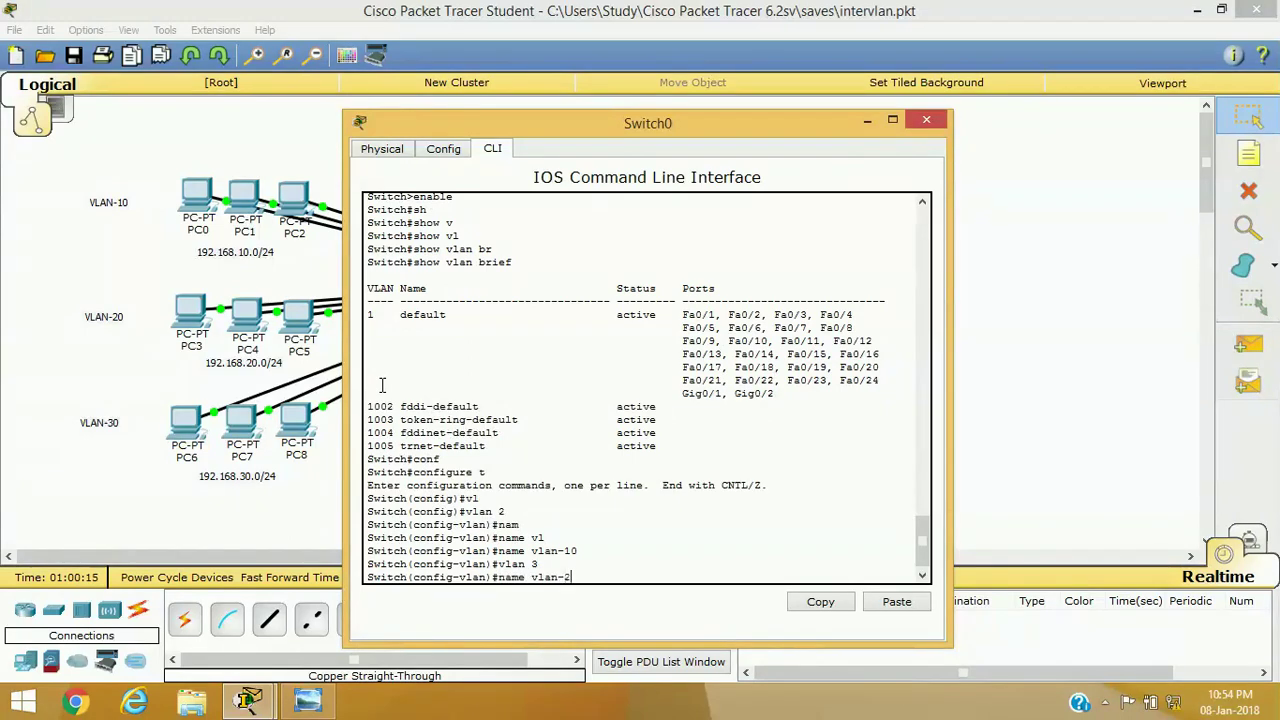
key(Return)
key(Up)
key(Up)
key(BackSpace)
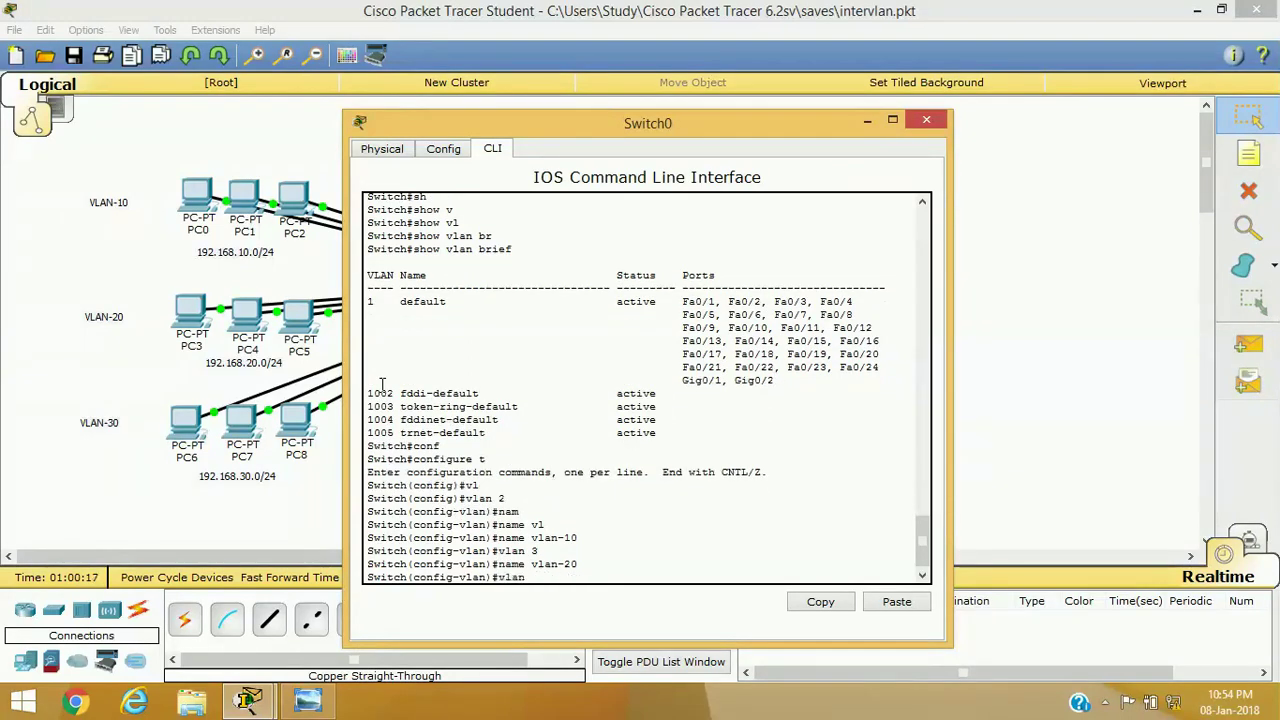
text(4)
key(Return)
key(Up)
key(Up)
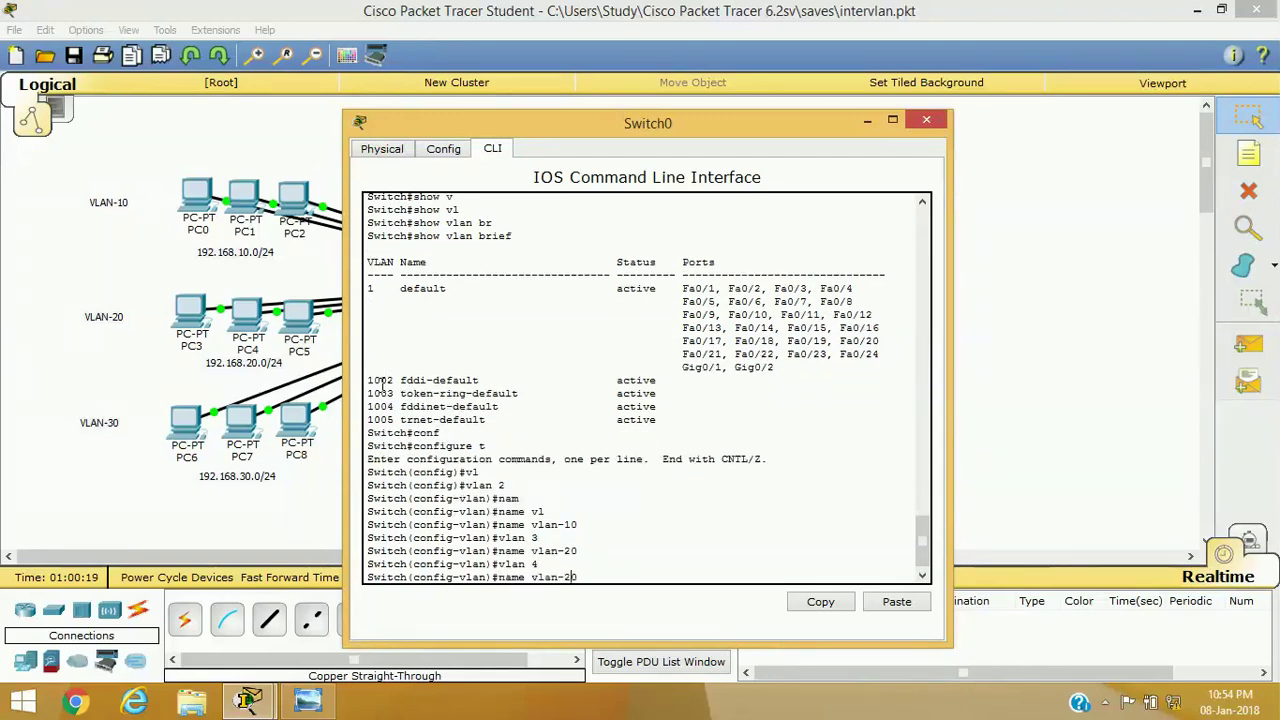
key(BackSpace)
text(3)
key(Return)
- Exit to privileged mode and verify VLANs 2, 3, 4 with show vlan brief
text(exit)
key(Return)
text(exit)
key(Return)
key(Return)
text(sh)
key(Tab)
text(vl)
key(Tab)
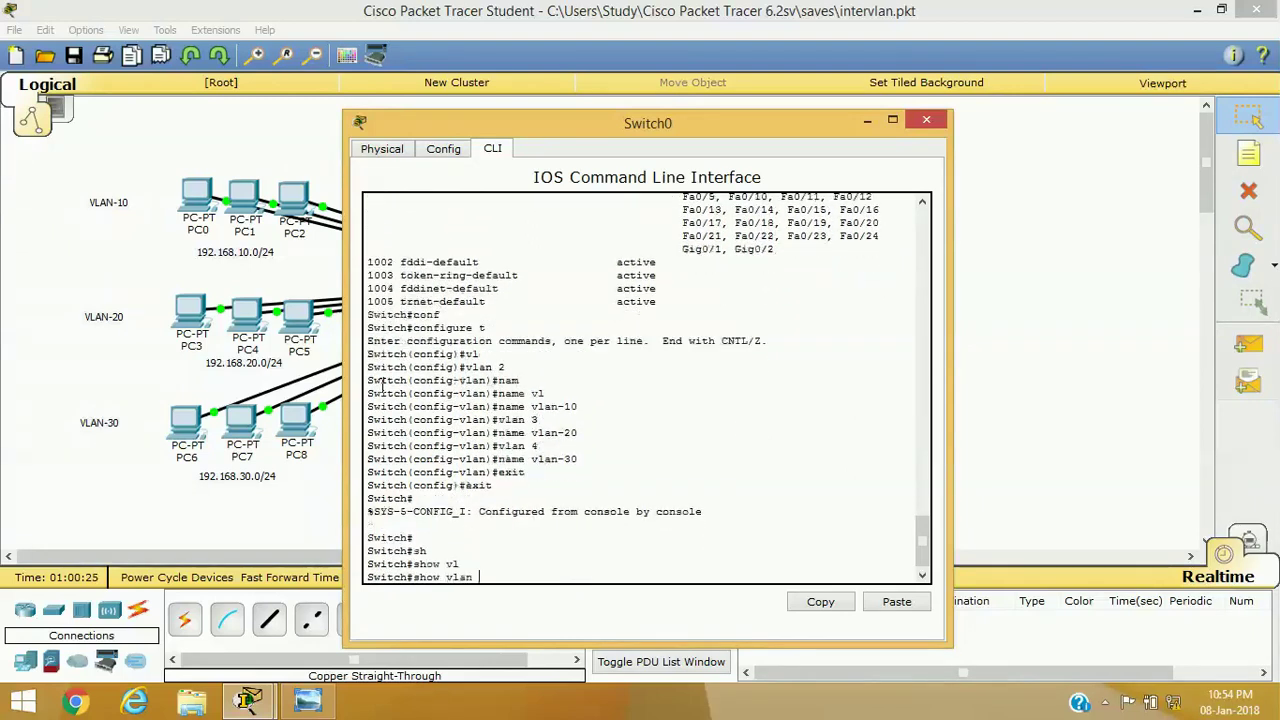
text(br)
key(Tab)
key(Return)
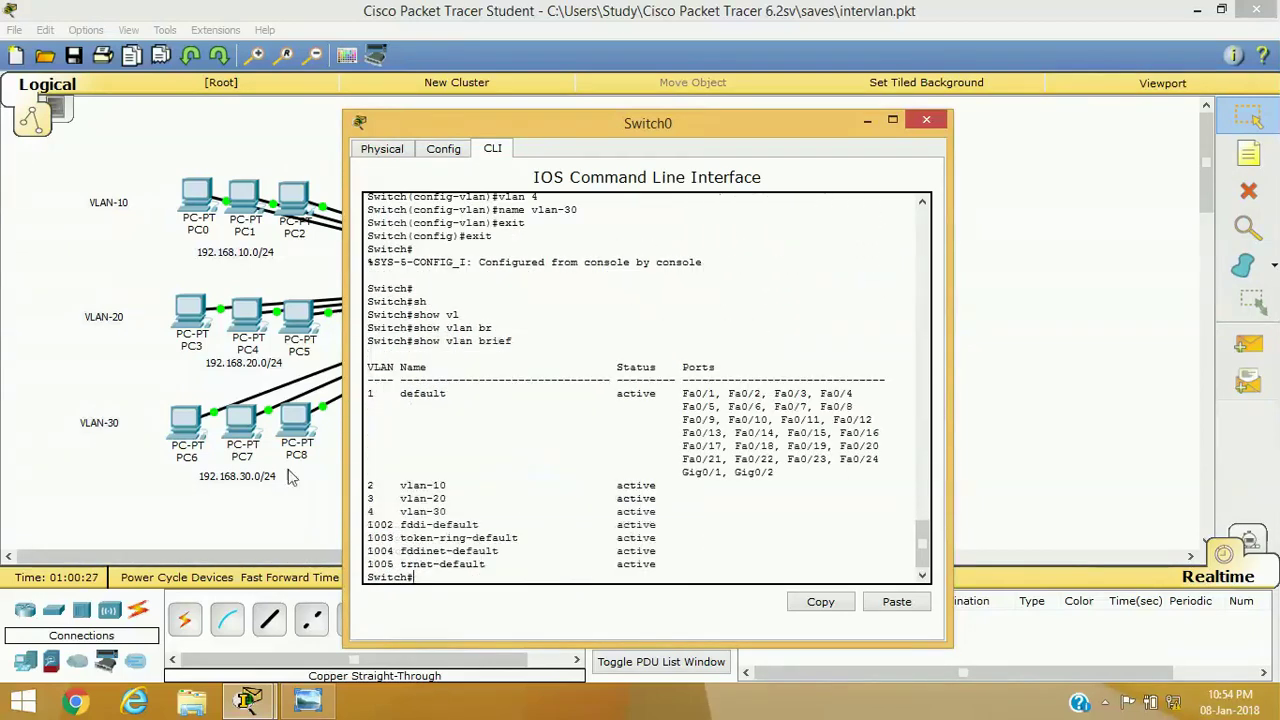
drag(400, 485, 475, 511)
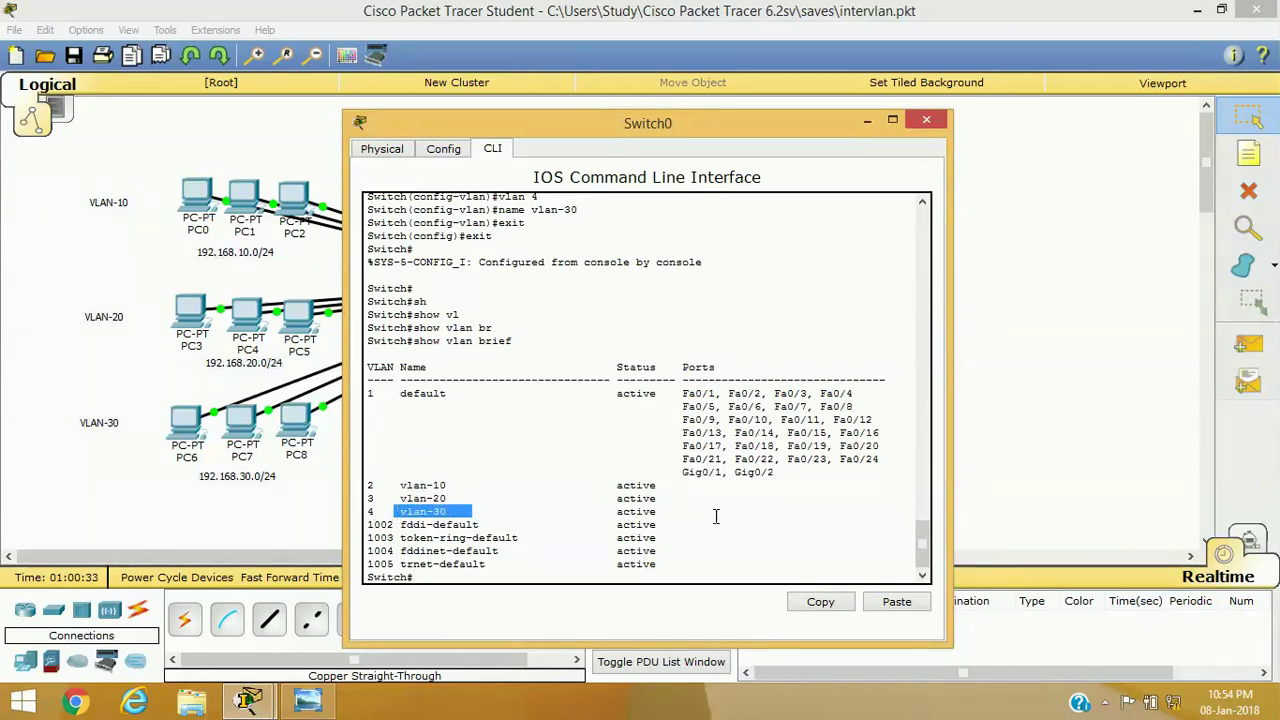
drag(686, 525, 366, 485)
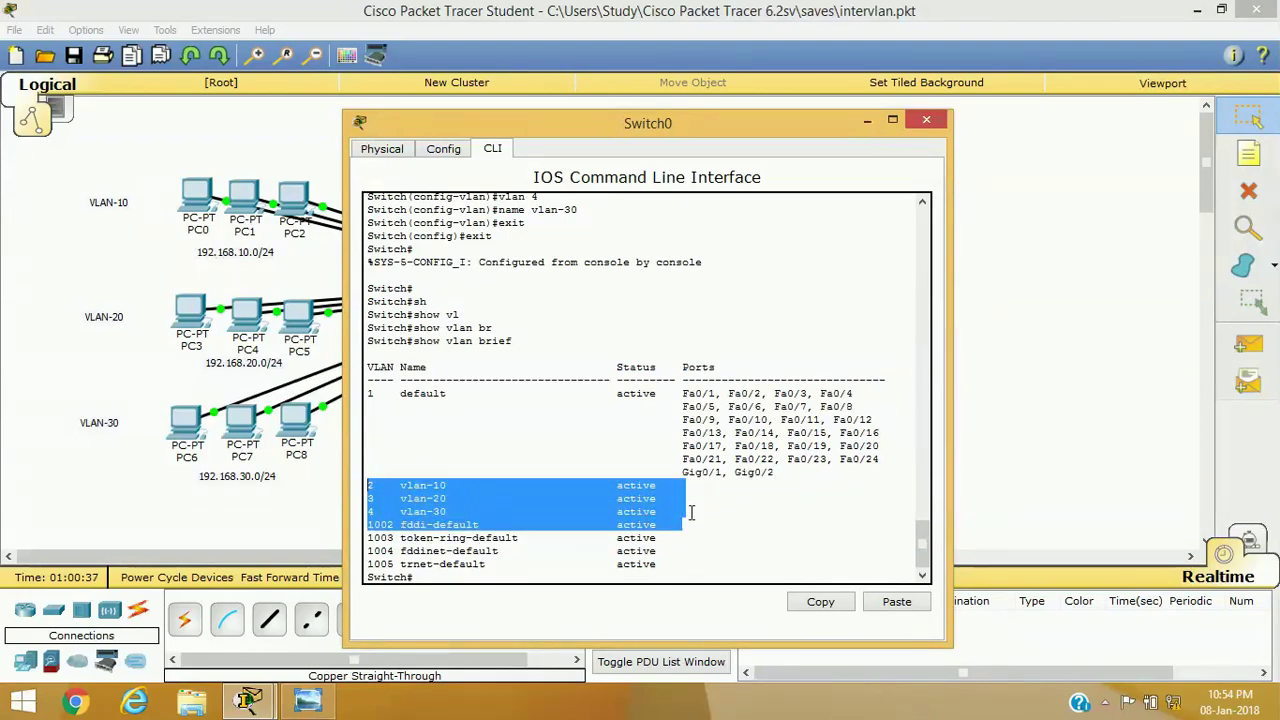
click(691, 512)
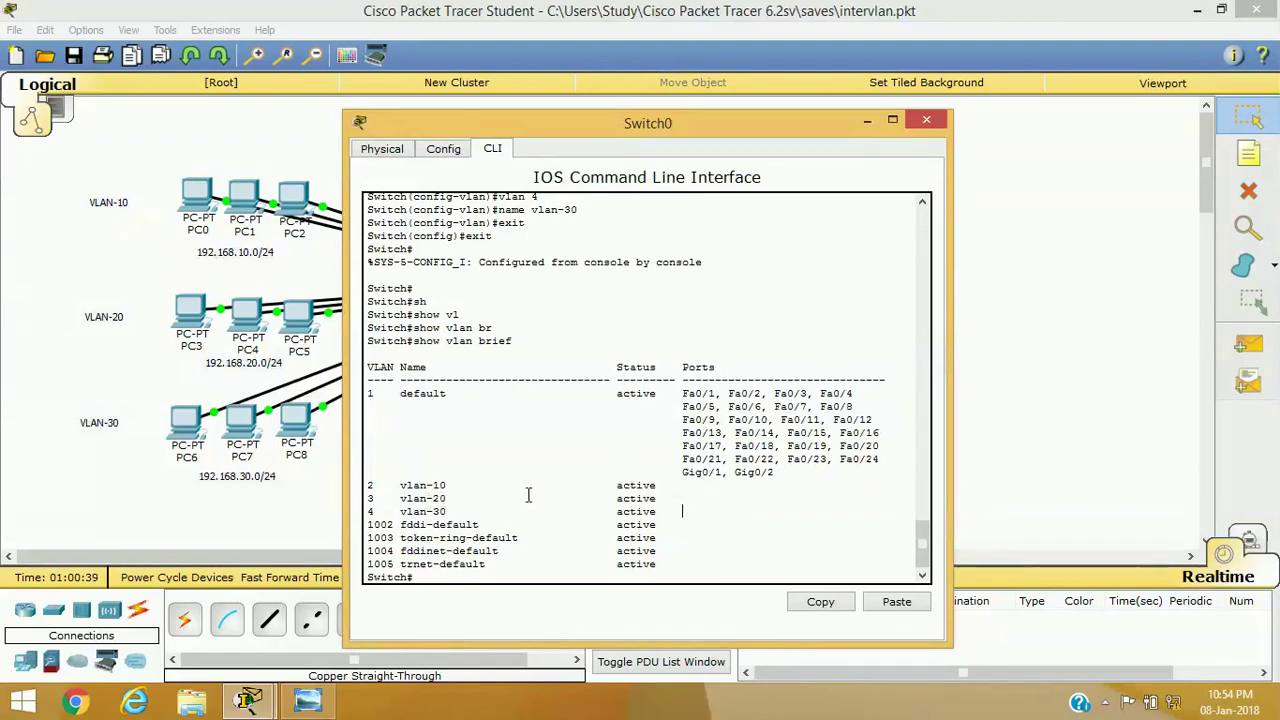
click(926, 120)
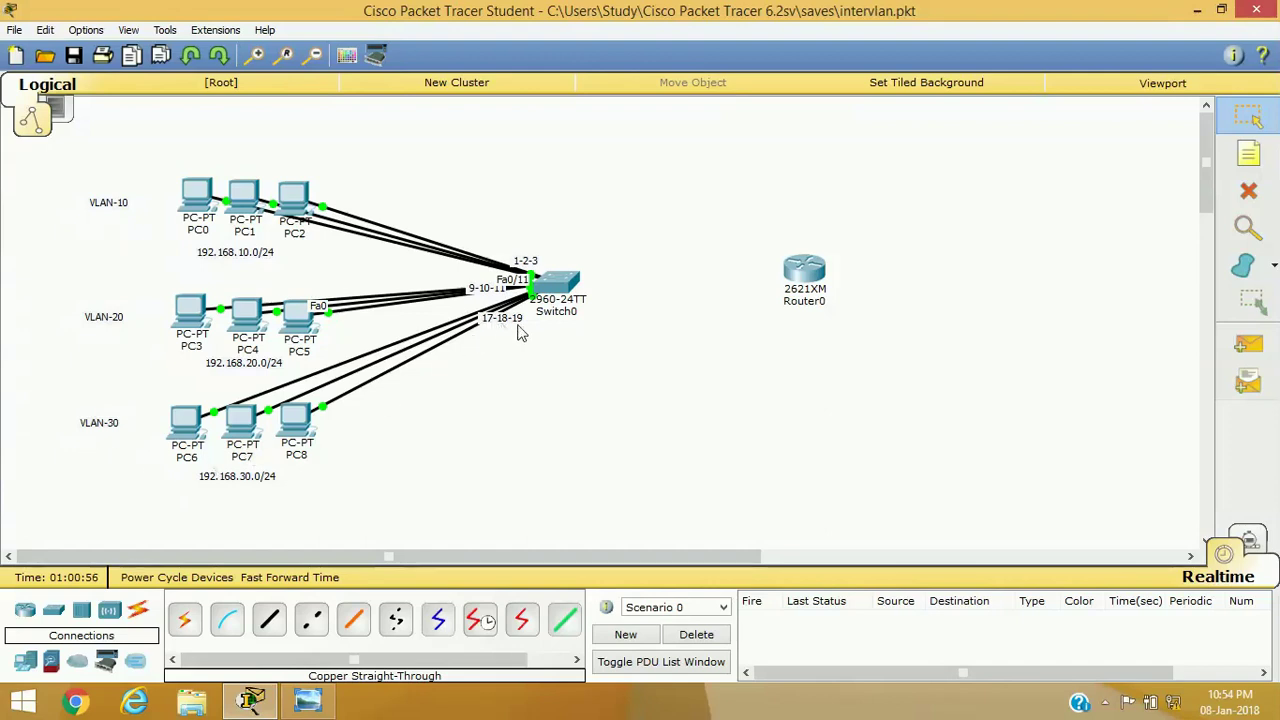
click(560, 285)
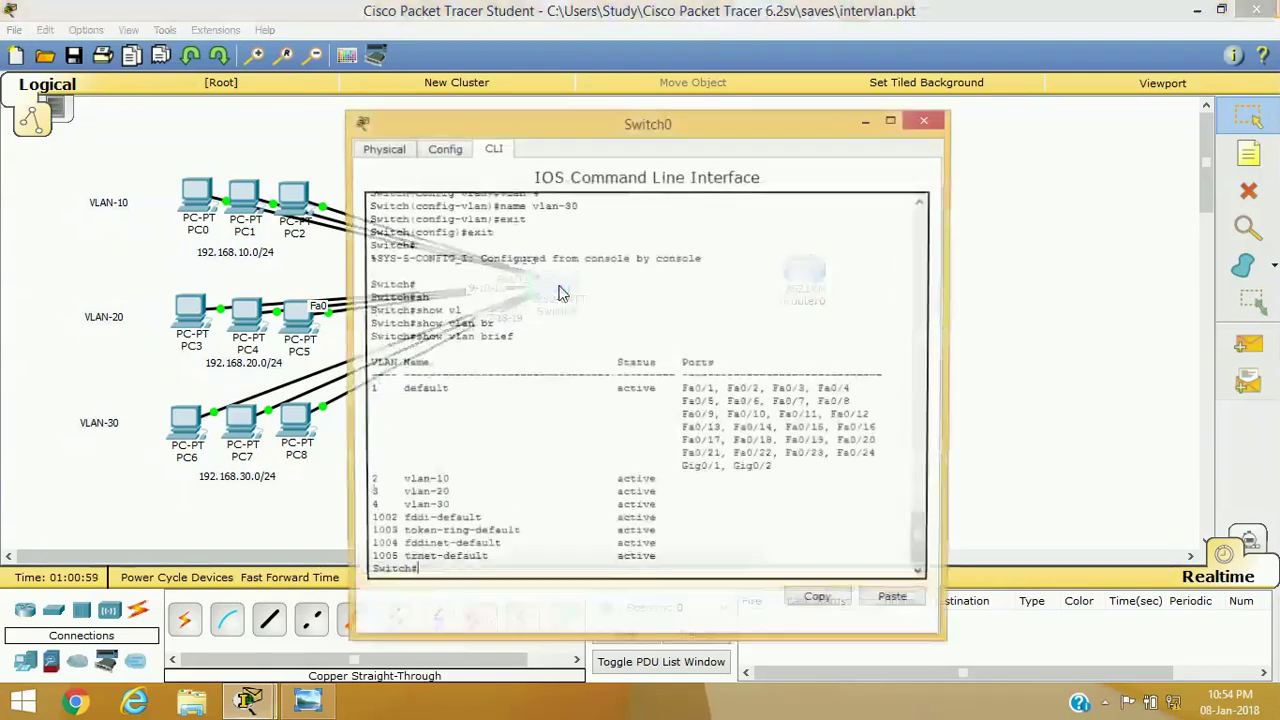